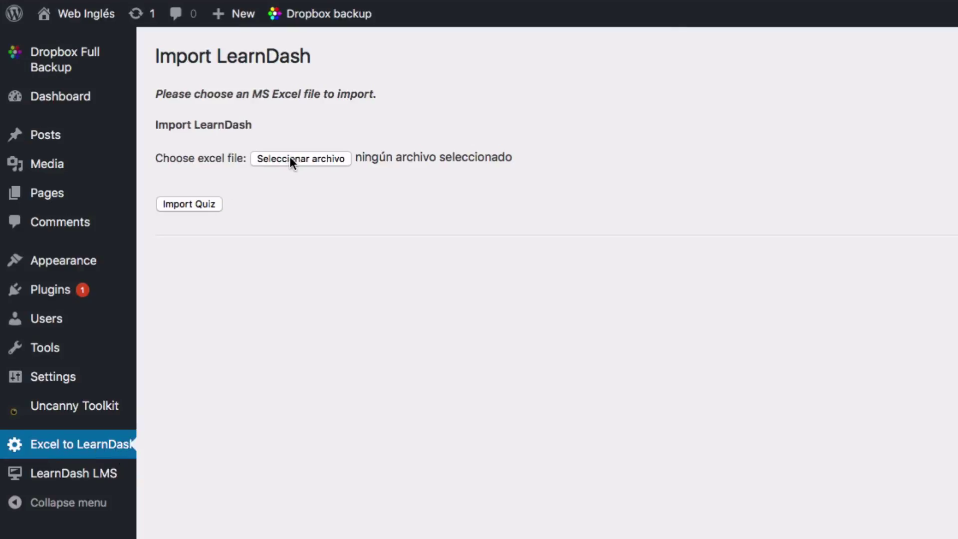
# Step: Choose matrixsortanswertype.xlsx from the MatrixSort Answer Type folder as the LearnDash import file
pyautogui.click(290, 159)
pyautogui.doubleClick(771, 64)
pyautogui.click(765, 79)
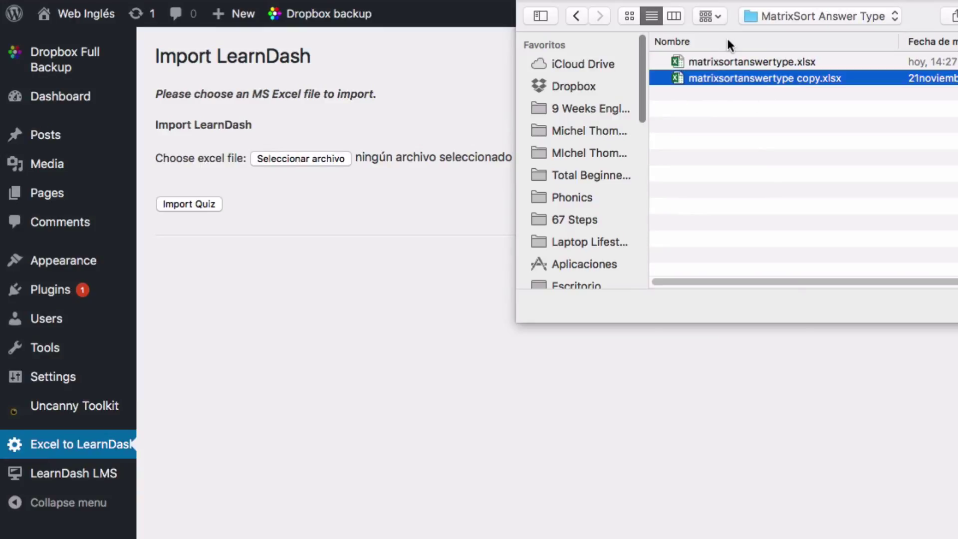